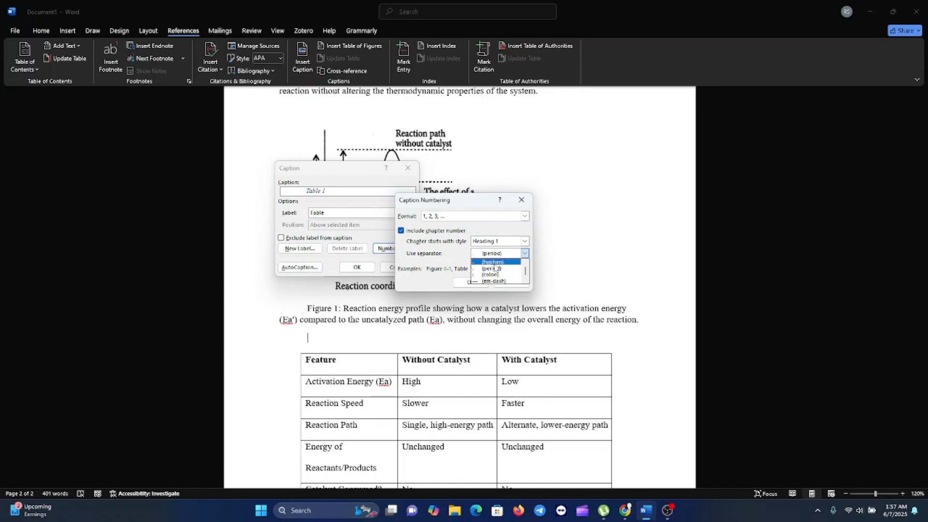
# Step: Close the numbering options and caption the table as "Table 1:" followed by the pasted description "showing the effect of a catalyst on a chemical reaction"
pyautogui.click(527, 199)
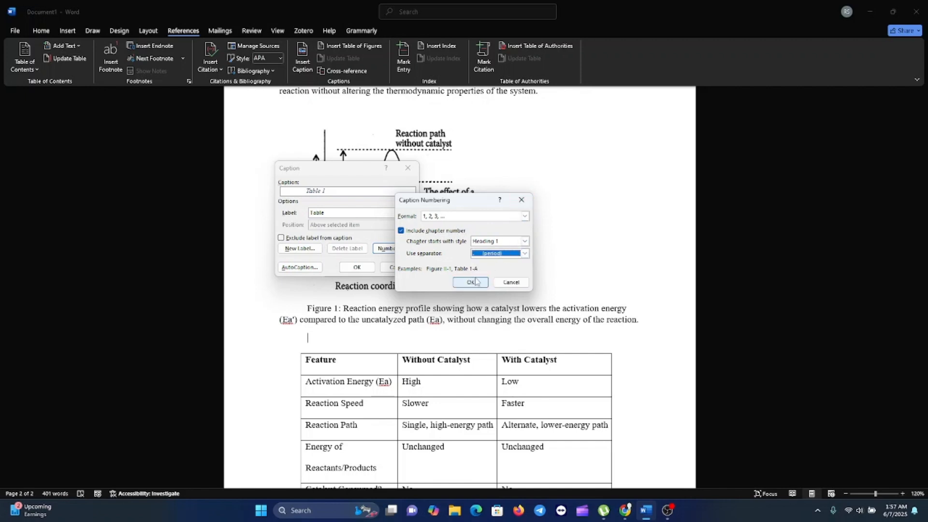
pyautogui.click(510, 284)
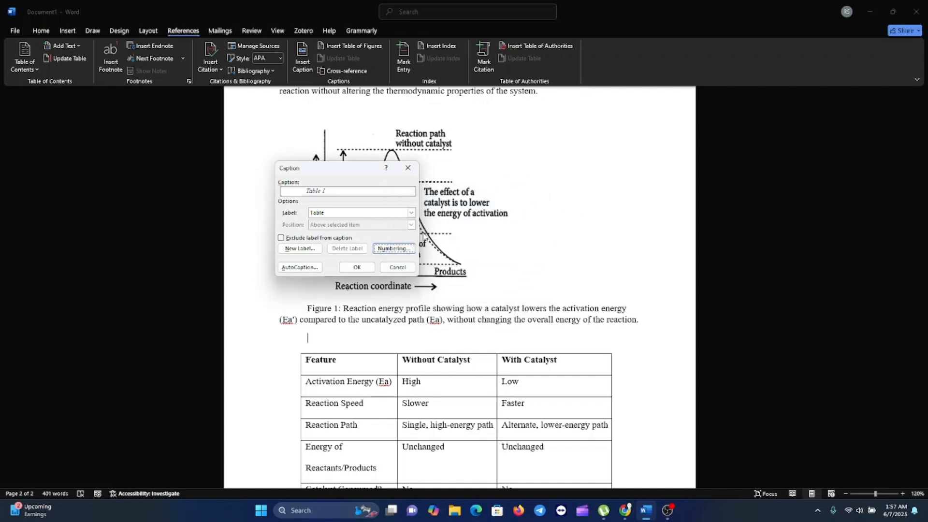
pyautogui.click(333, 190)
pyautogui.write(':')
pyautogui.hotkey('alt', 'Tab')
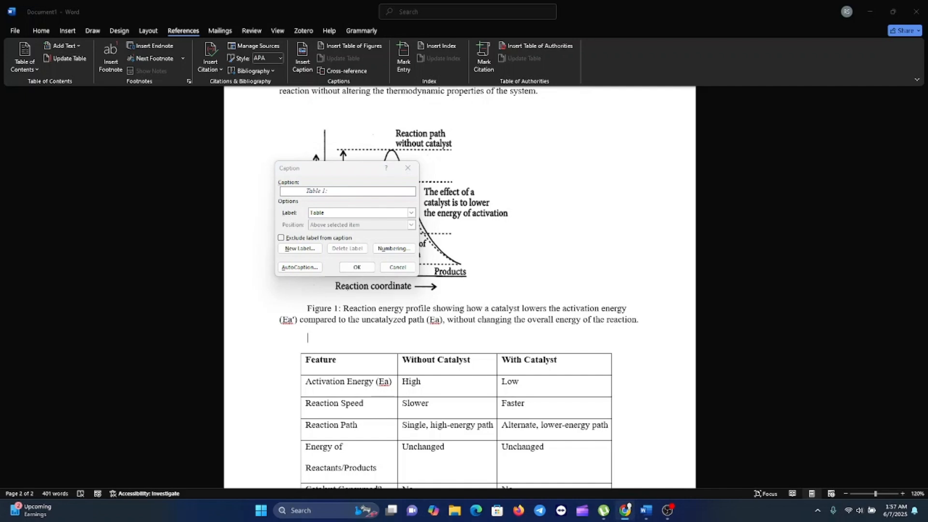
pyautogui.click(338, 194)
pyautogui.press('BackSpace')
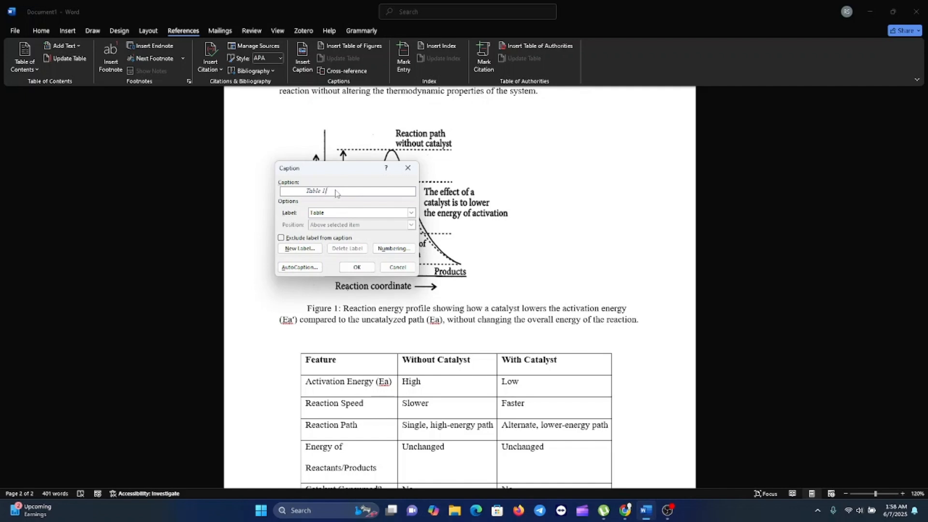
pyautogui.write(':')
pyautogui.press('BackSpace')
pyautogui.hotkey('ctrl', 'v')
pyautogui.click(356, 267)
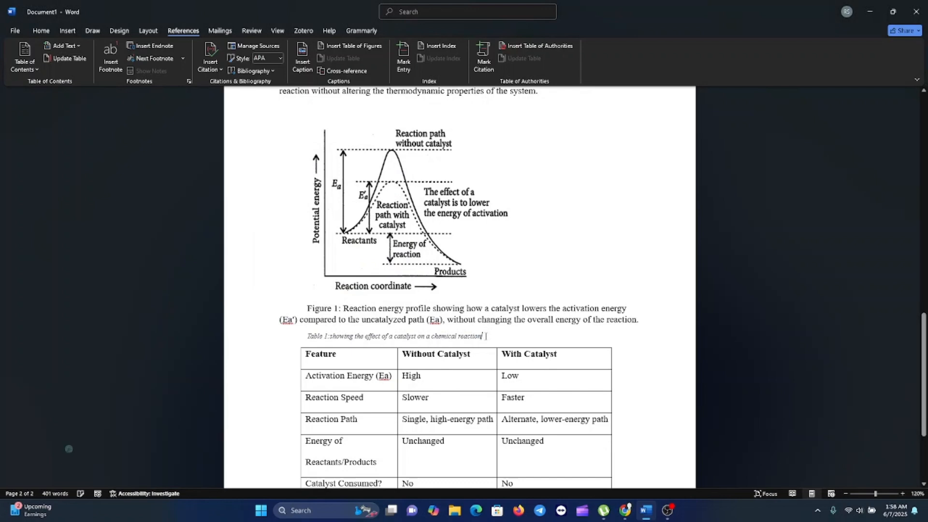
# Step: Increase the table caption's font size and add a space after its colon
pyautogui.moveTo(481, 337); pyautogui.dragTo(308, 337)
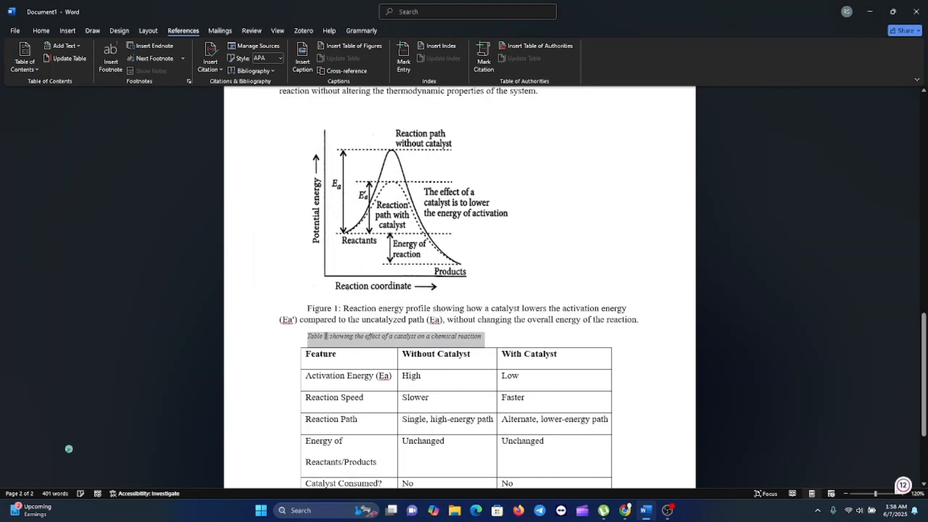
pyautogui.click(331, 321)
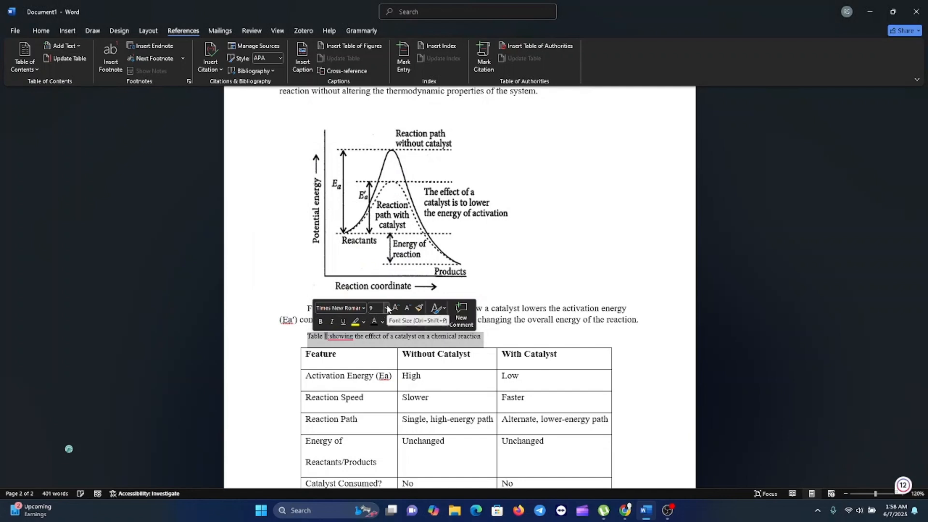
pyautogui.click(387, 308)
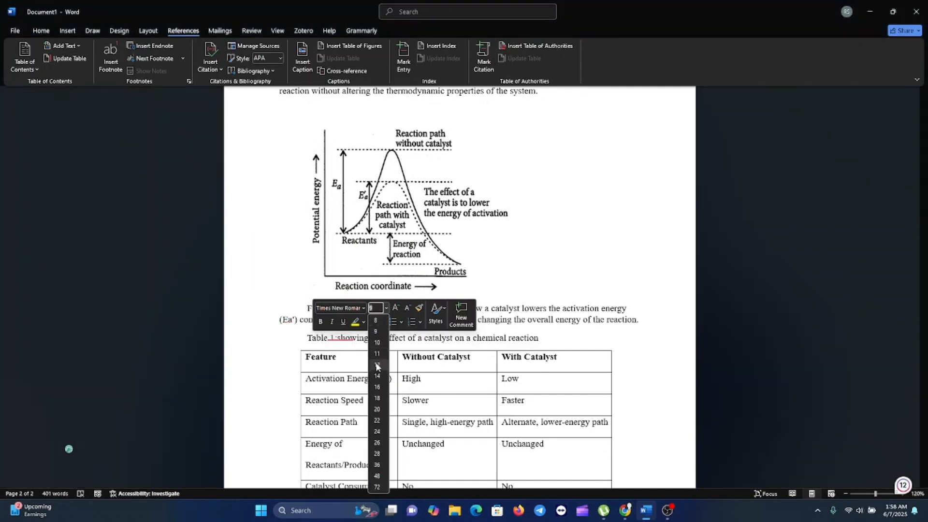
pyautogui.click(377, 363)
pyautogui.click(513, 340)
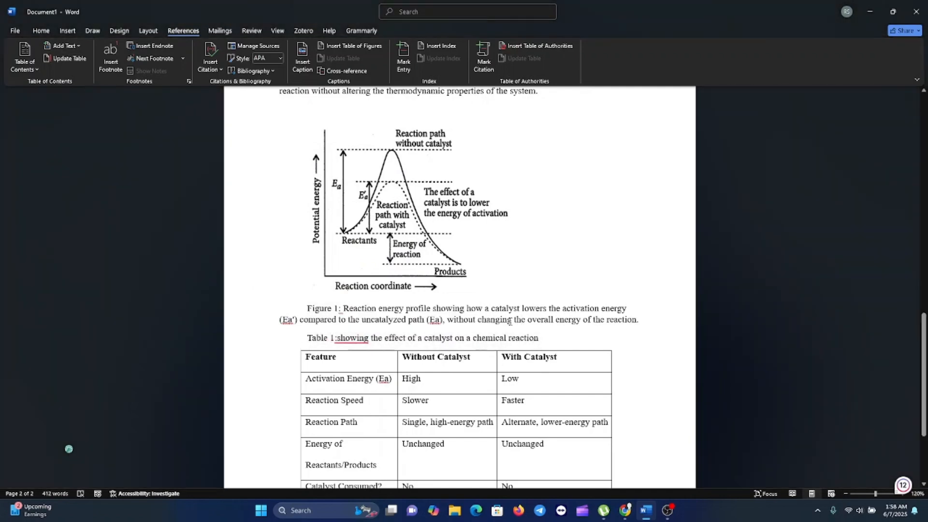
pyautogui.moveTo(357, 338)
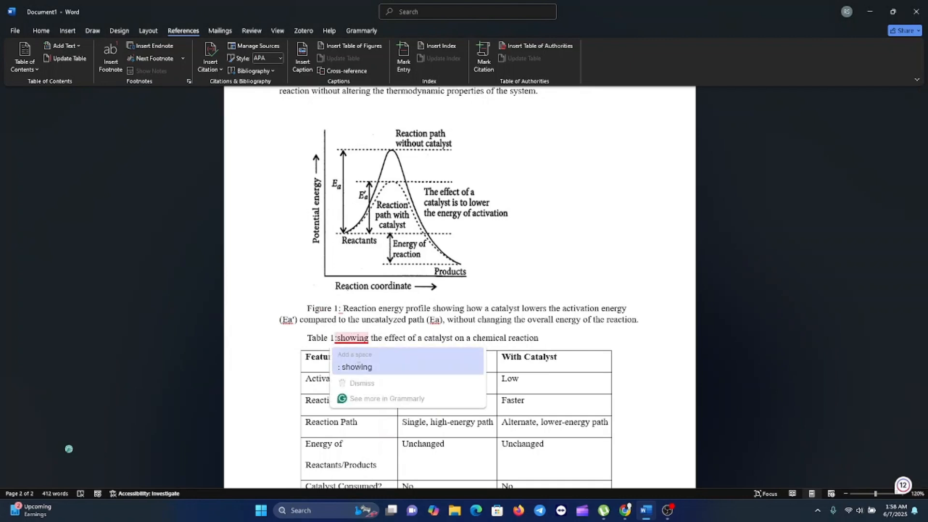
pyautogui.click(358, 365)
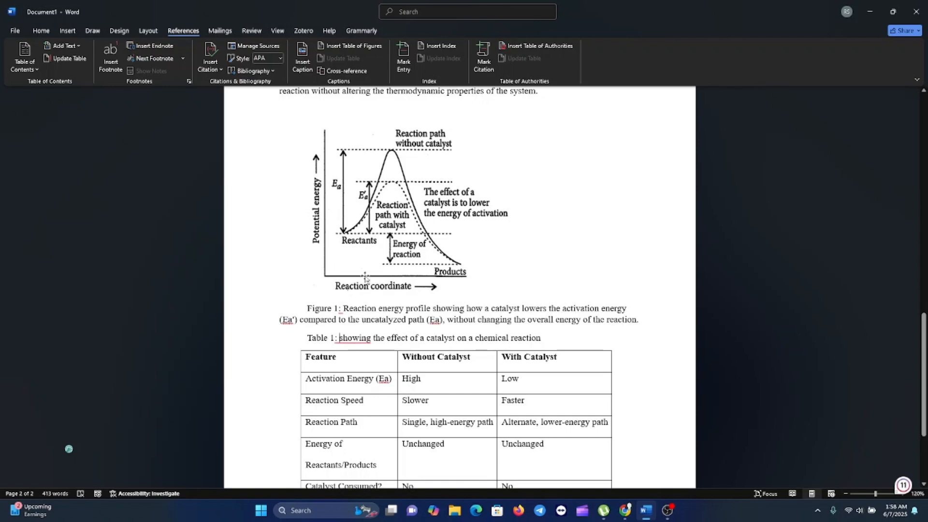
# Step: Insert two blank lines at the top of the document and place the cursor on the first one
pyautogui.scroll(10, 385, 264)
pyautogui.scroll(5, 420, 319)
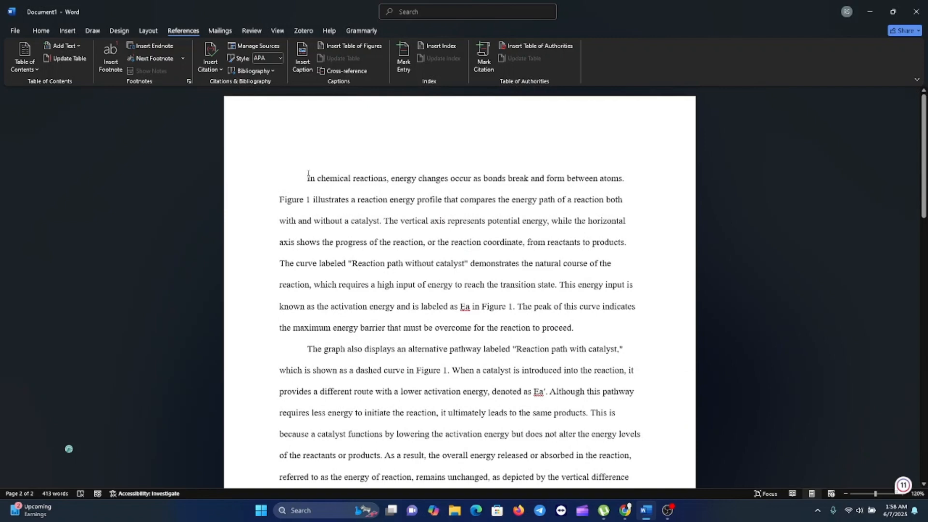
pyautogui.press('Return')
pyautogui.press('Return')
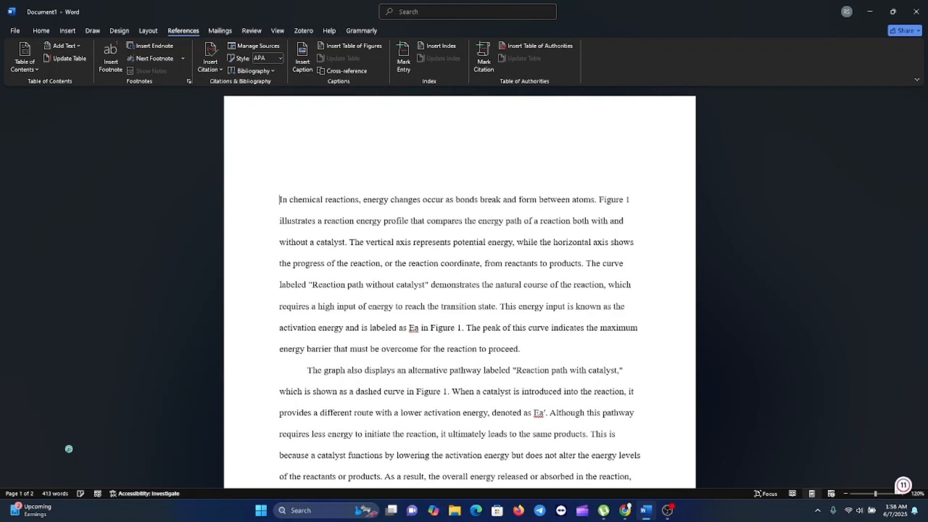
pyautogui.press('Up')
pyautogui.press('Up')
pyautogui.press('Up')
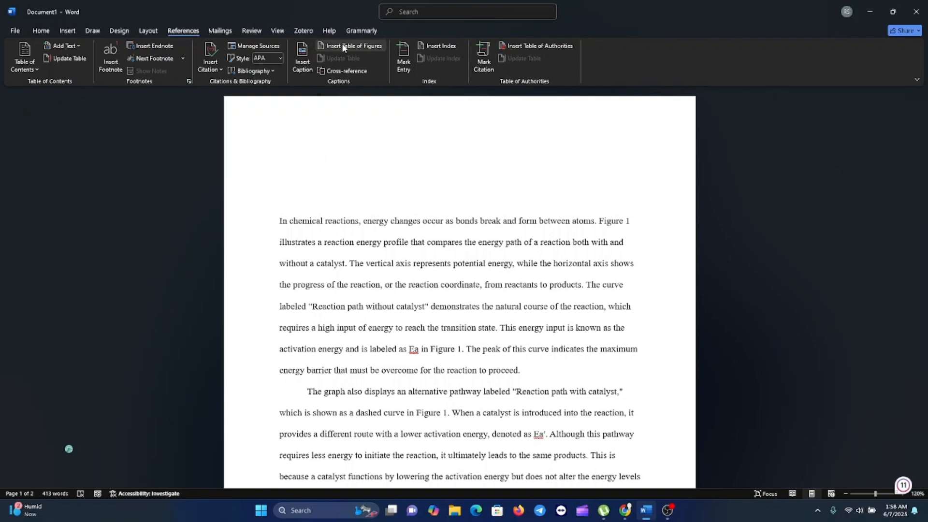
# Step: Try inserting a table of figures for the table captions at the document start, and undo it
pyautogui.click(364, 47)
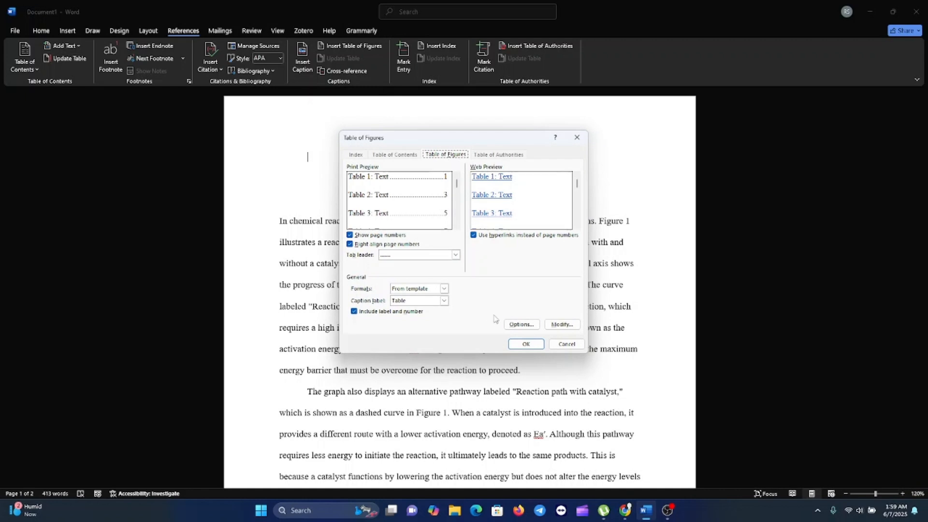
pyautogui.click(523, 344)
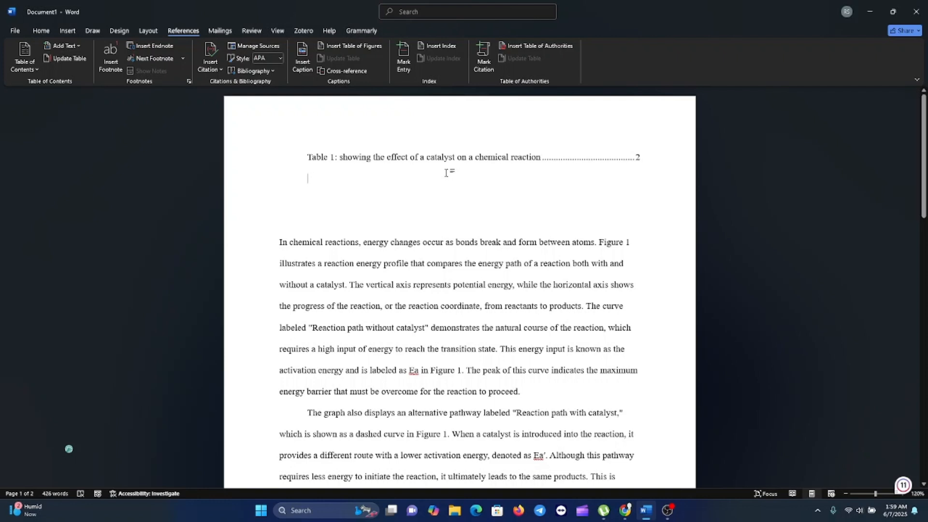
pyautogui.hotkey('ctrl', 'z')
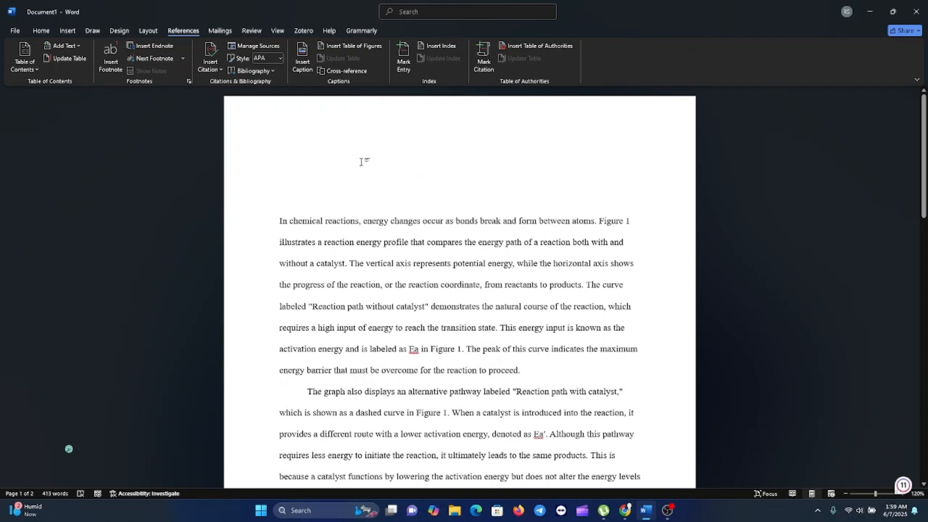
# Step: Insert a table of figures at the document start that lists the Figure captions
pyautogui.click(349, 49)
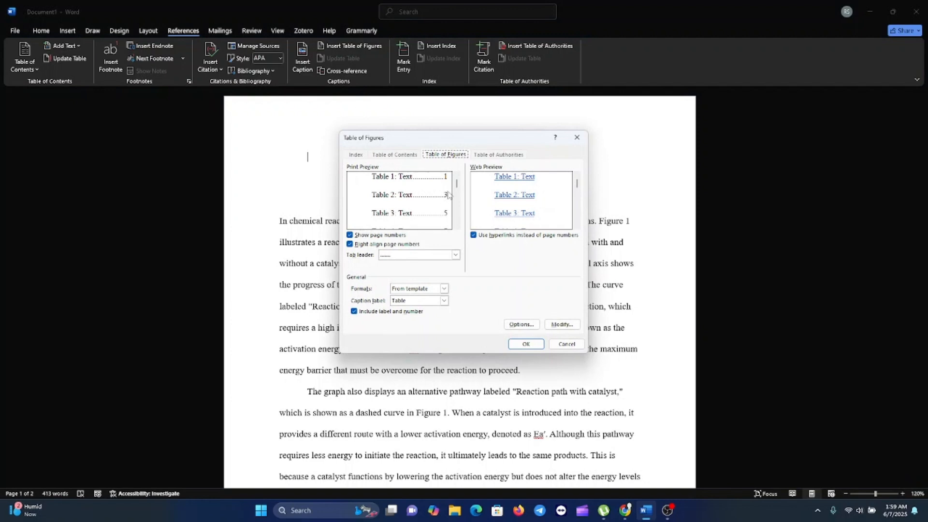
pyautogui.click(443, 301)
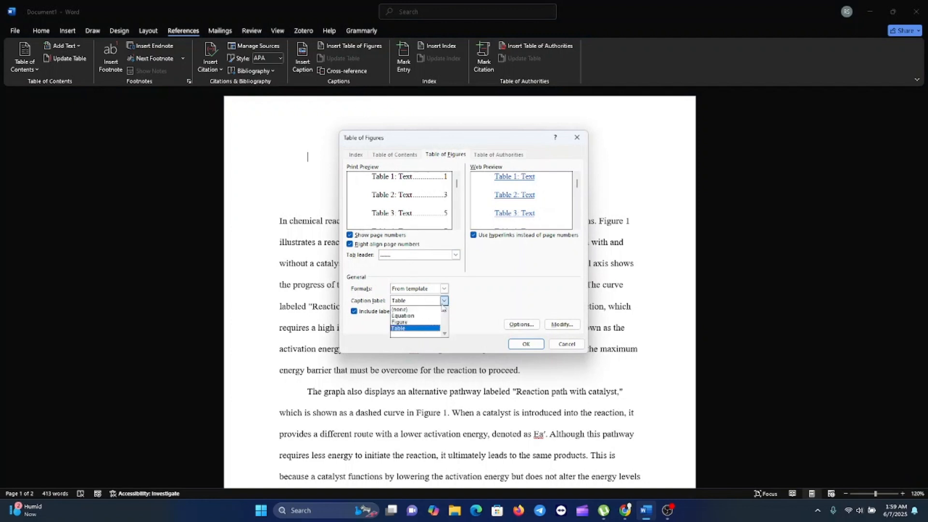
pyautogui.click(399, 322)
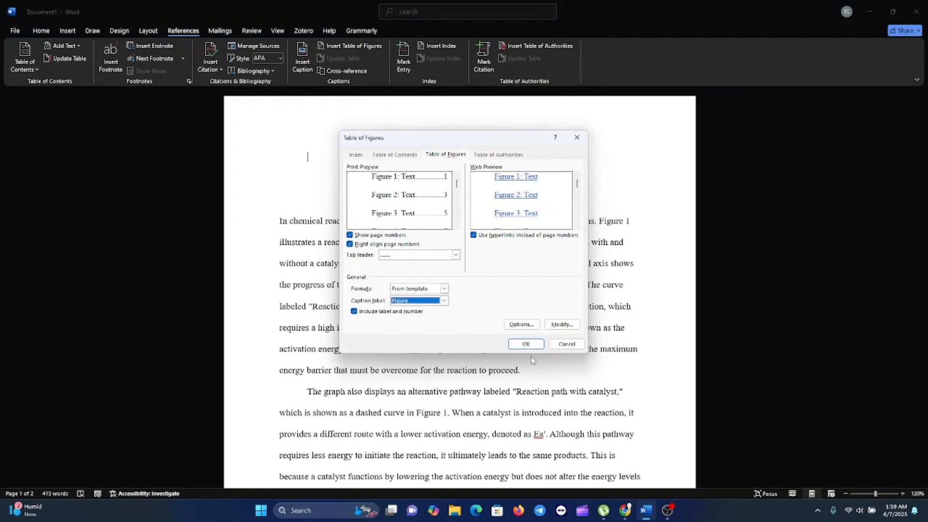
pyautogui.click(526, 344)
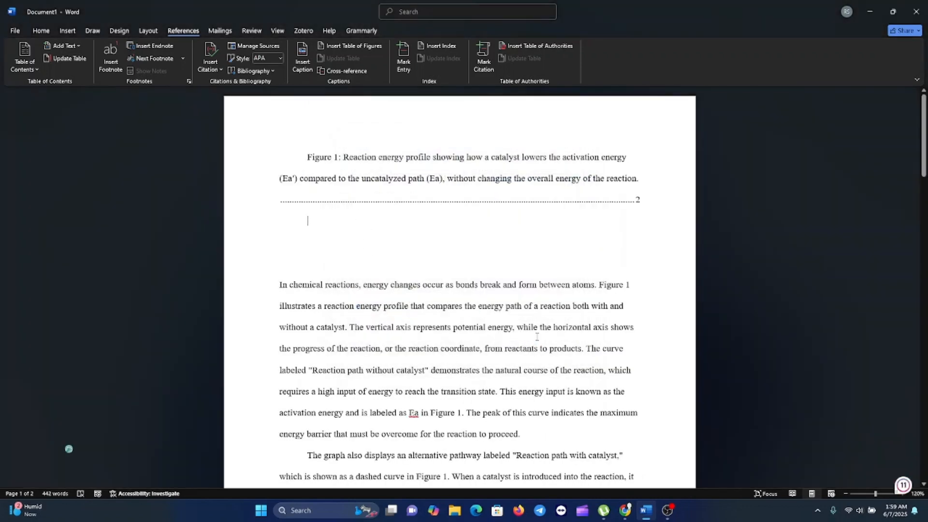
# Step: Scroll through the document to review the captions, figure and table
pyautogui.scroll(-15, 536, 336)
pyautogui.scroll(-1, 534, 339)
pyautogui.scroll(15, 417, 257)
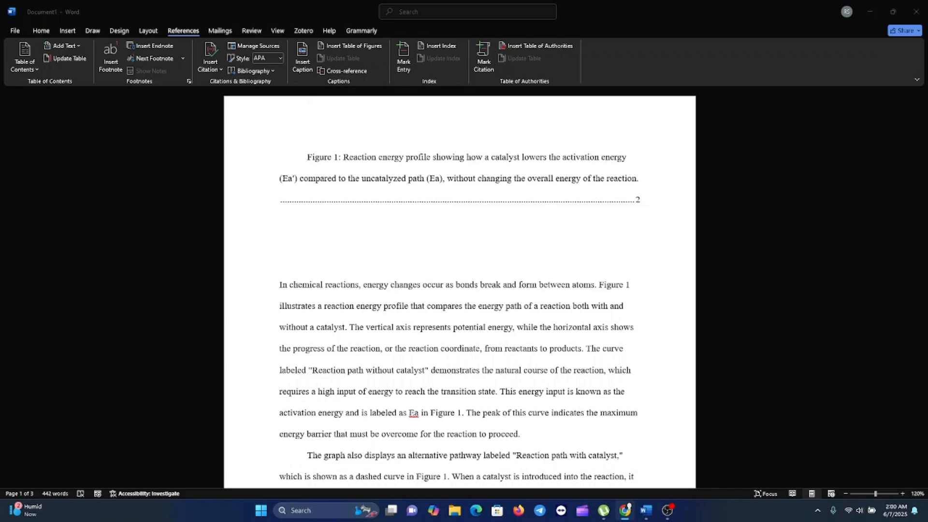
pyautogui.click(424, 231)
pyautogui.scroll(-4, 456, 379)
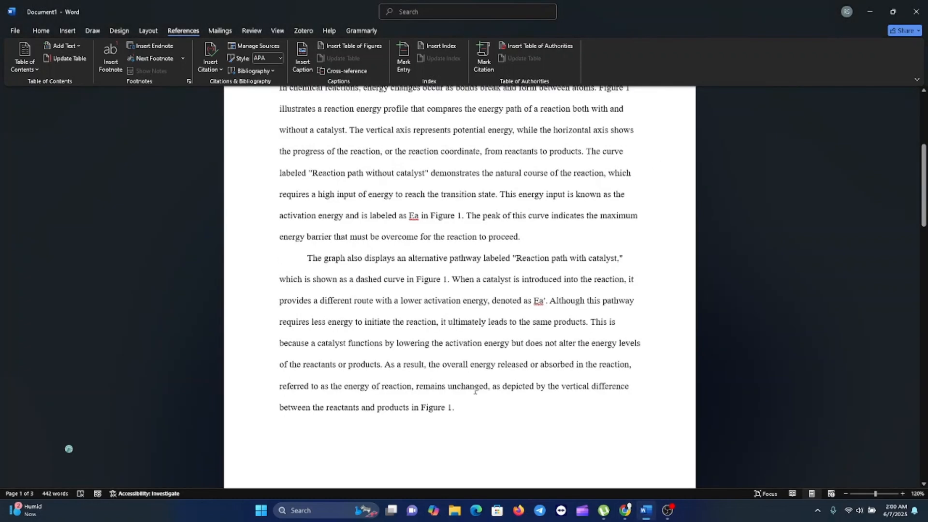
pyautogui.scroll(-8, 475, 391)
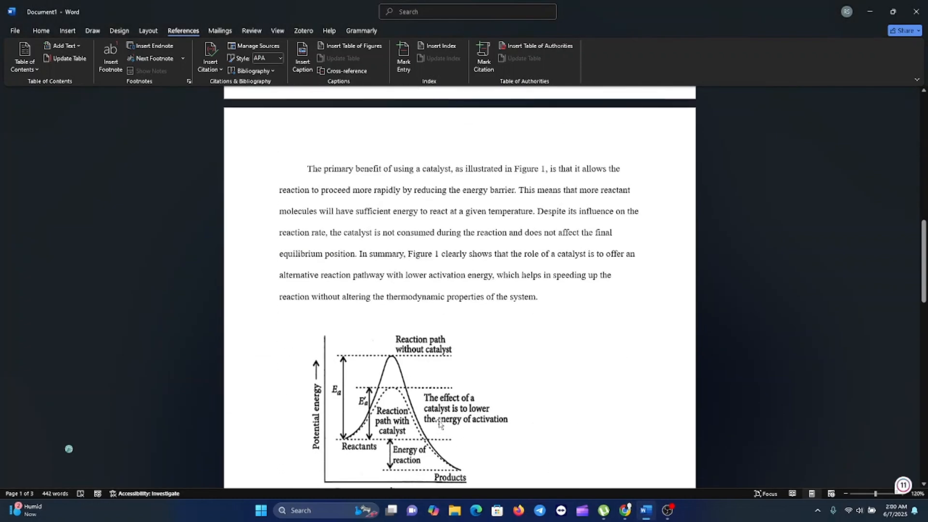
pyautogui.scroll(-6, 440, 424)
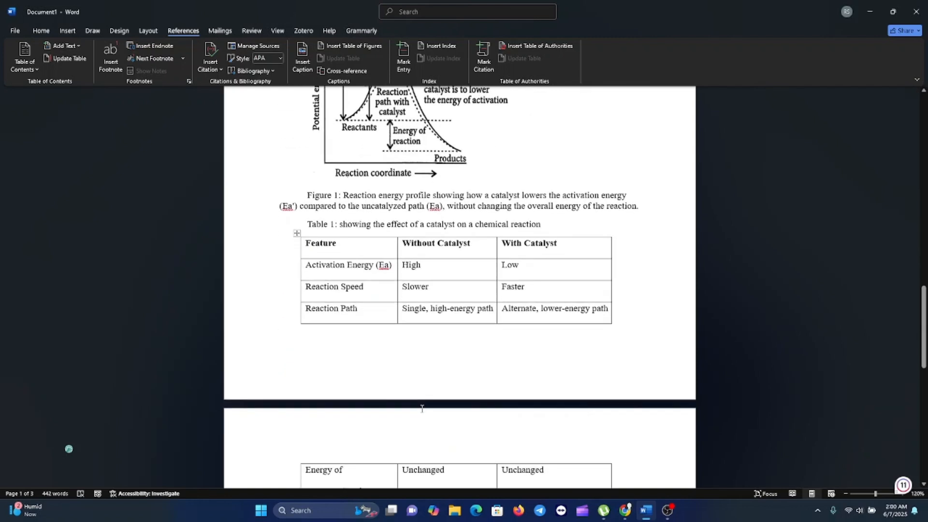
pyautogui.scroll(-4, 427, 418)
pyautogui.scroll(-2, 430, 425)
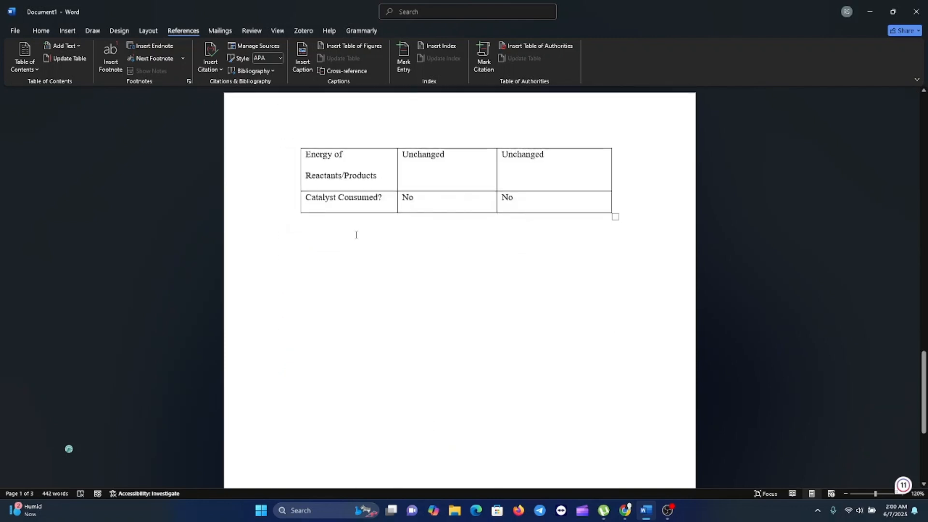
pyautogui.click(355, 234)
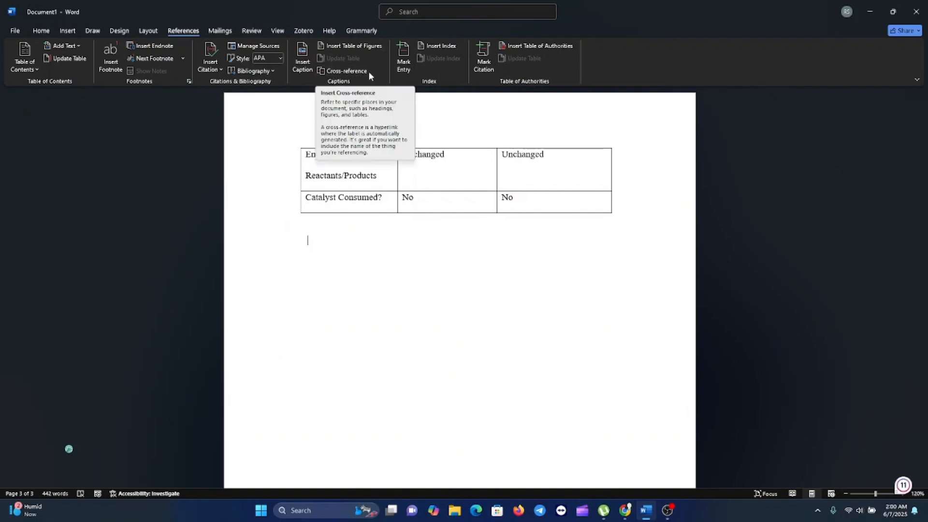
pyautogui.click(306, 73)
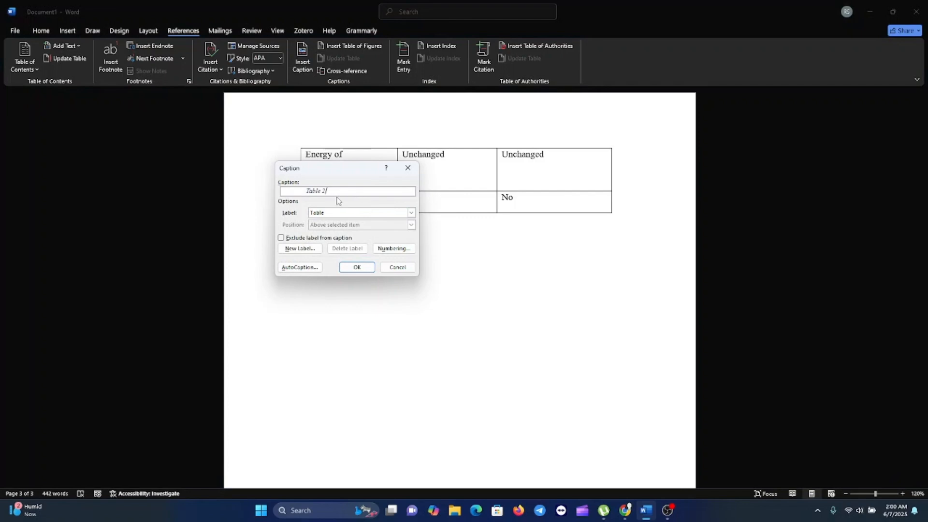
pyautogui.click(411, 212)
pyautogui.click(351, 228)
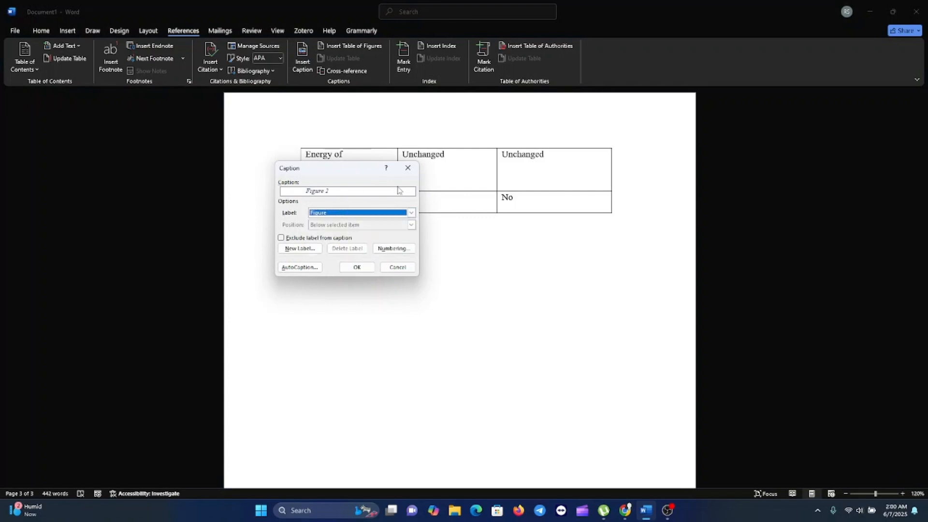
pyautogui.click(409, 171)
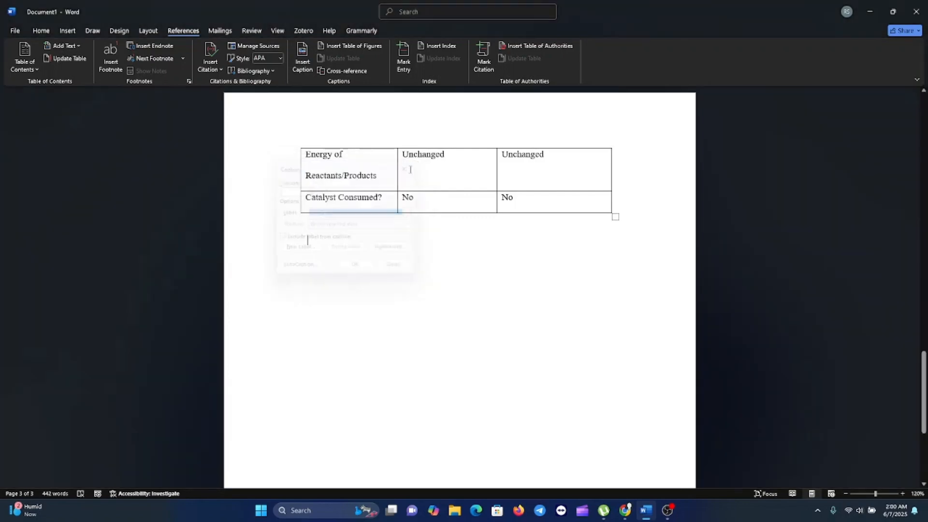
# Step: Select the table of figures entry at the top of the document
pyautogui.scroll(20, 382, 289)
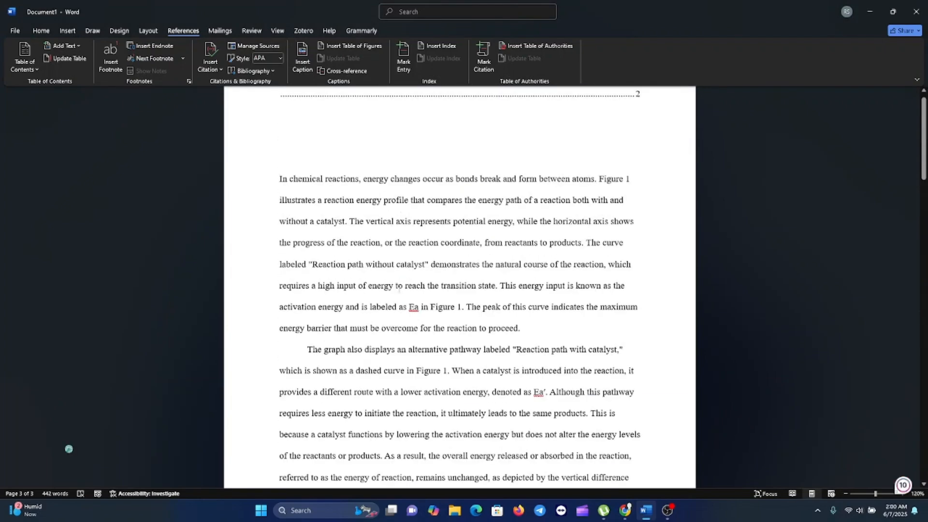
pyautogui.click(379, 191)
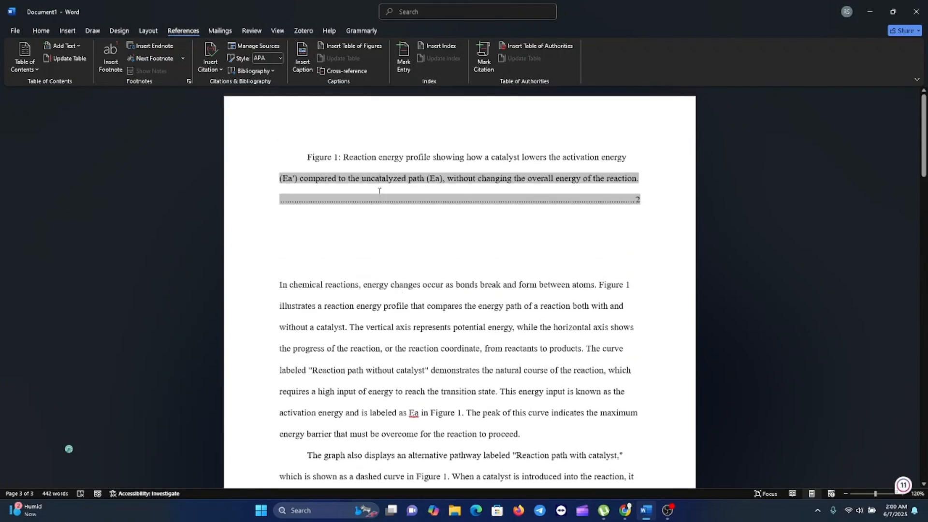
pyautogui.click(349, 161)
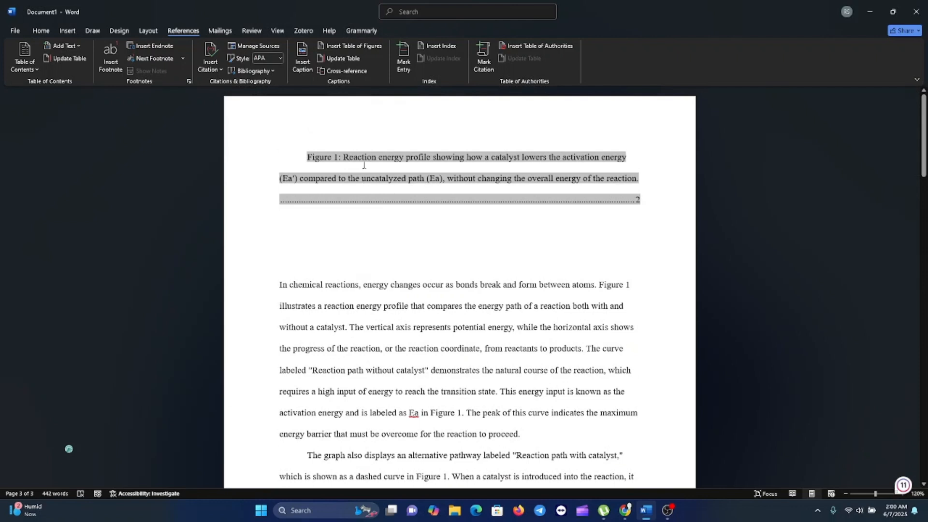